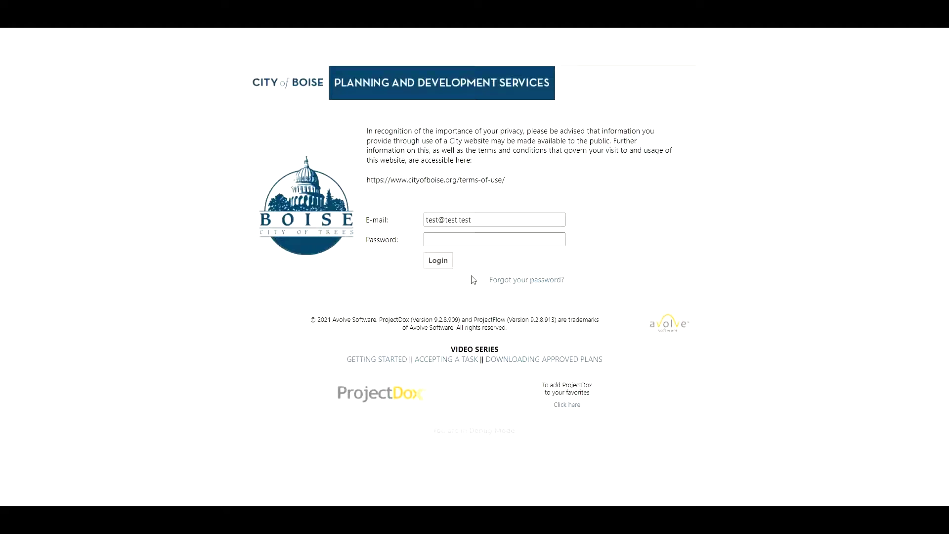
# Step: Log in to ProjectDox ePlanReview with the account password
pyautogui.click(463, 243)
pyautogui.click(463, 243)
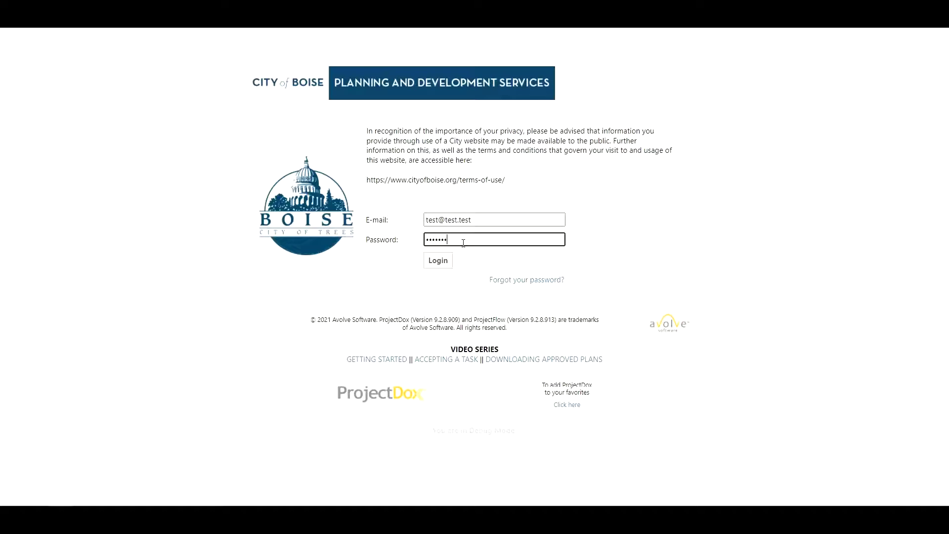
pyautogui.write('st')
pyautogui.press('Return')
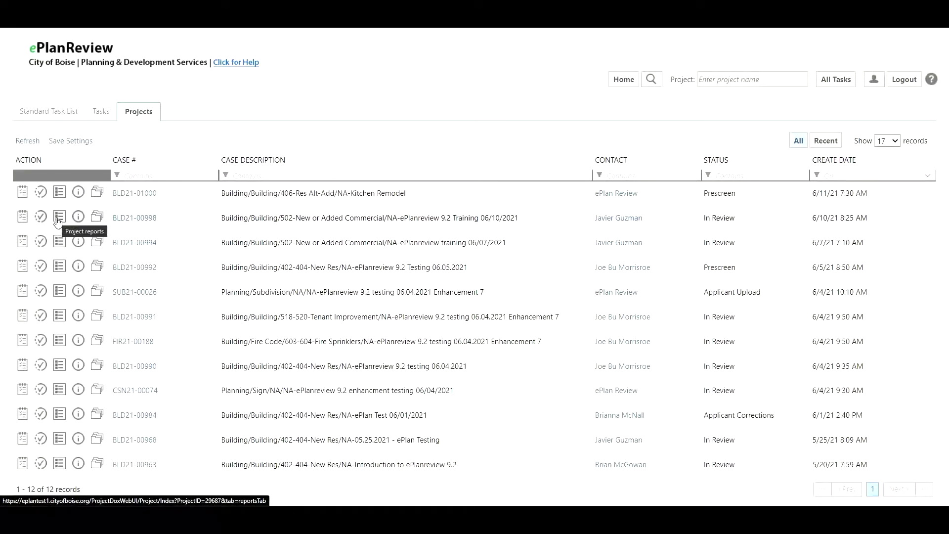
# Step: Open BLD21-00998's tasks, view its Building Commercial Template workflow diagram, then close it
pyautogui.click(20, 219)
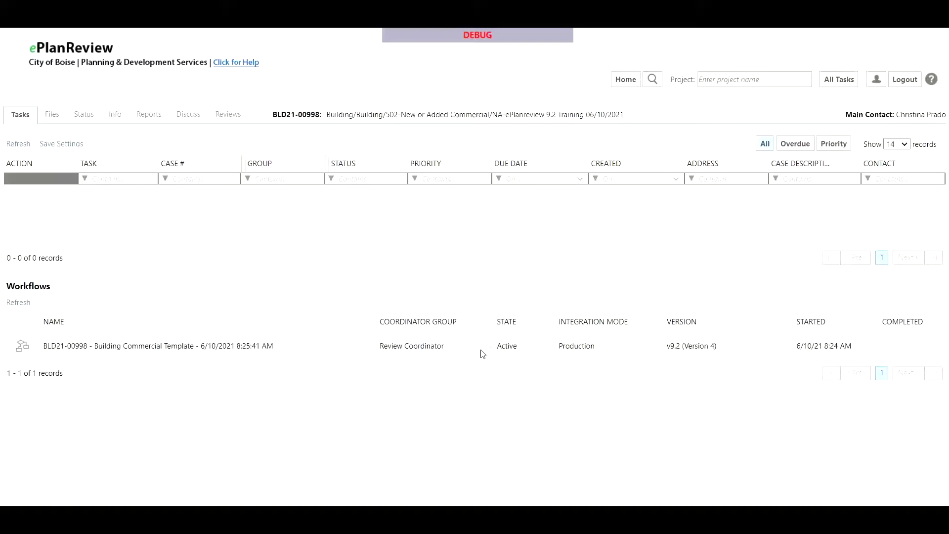
pyautogui.click(23, 352)
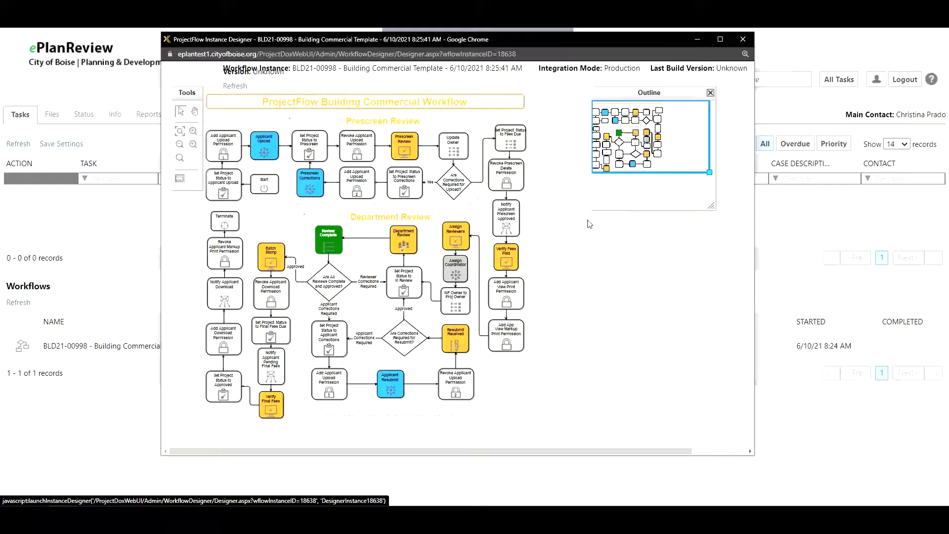
pyautogui.click(743, 42)
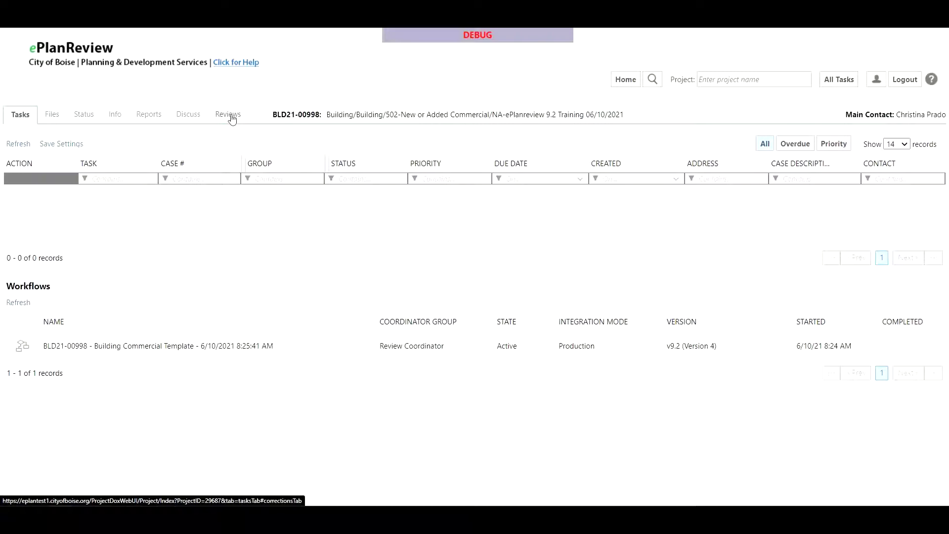
# Step: Show BLD21-00998's review comments for all cycles and scroll through Ref.# 1 to 5
pyautogui.click(230, 117)
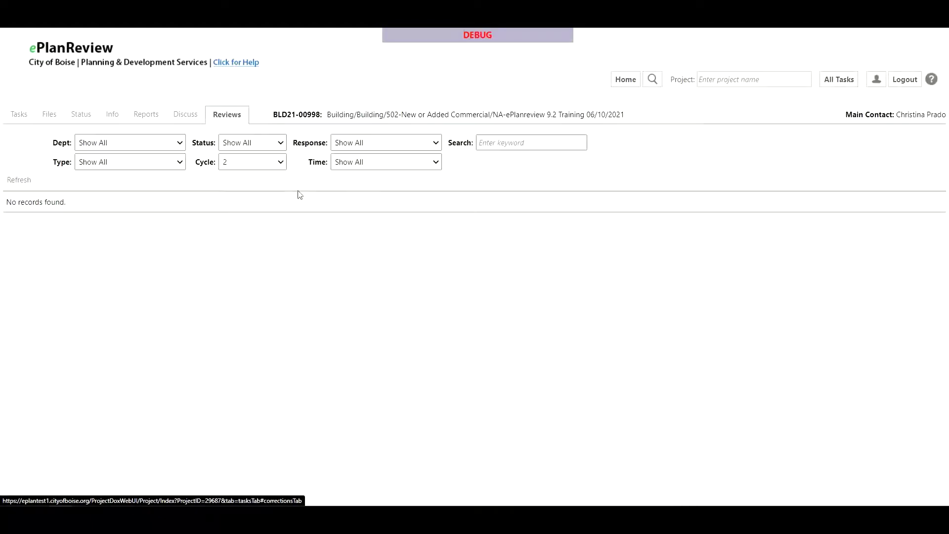
pyautogui.click(248, 167)
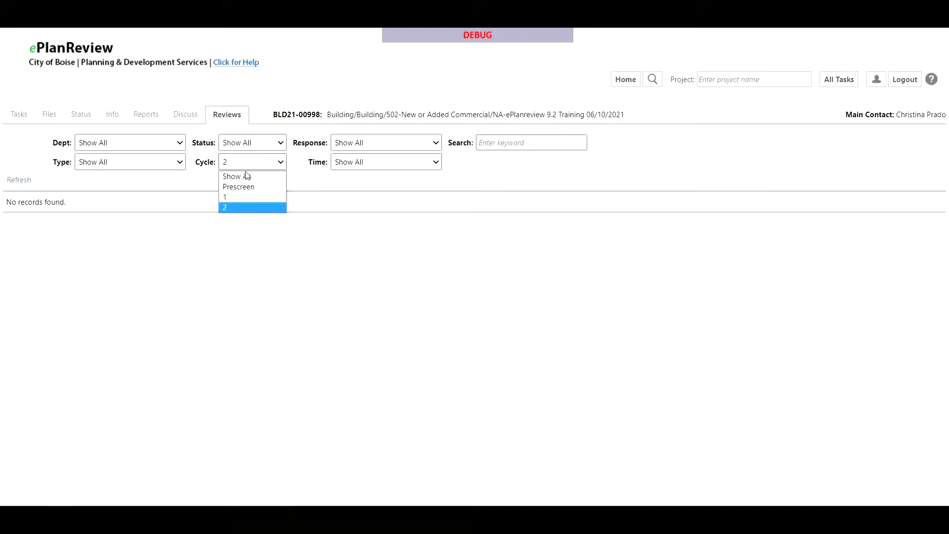
pyautogui.click(257, 178)
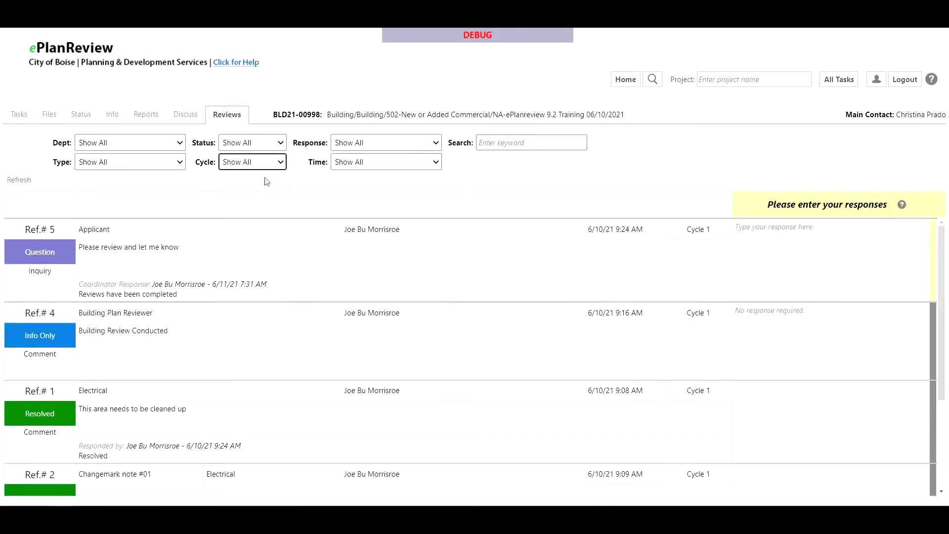
pyautogui.scroll(-4, 349, 335)
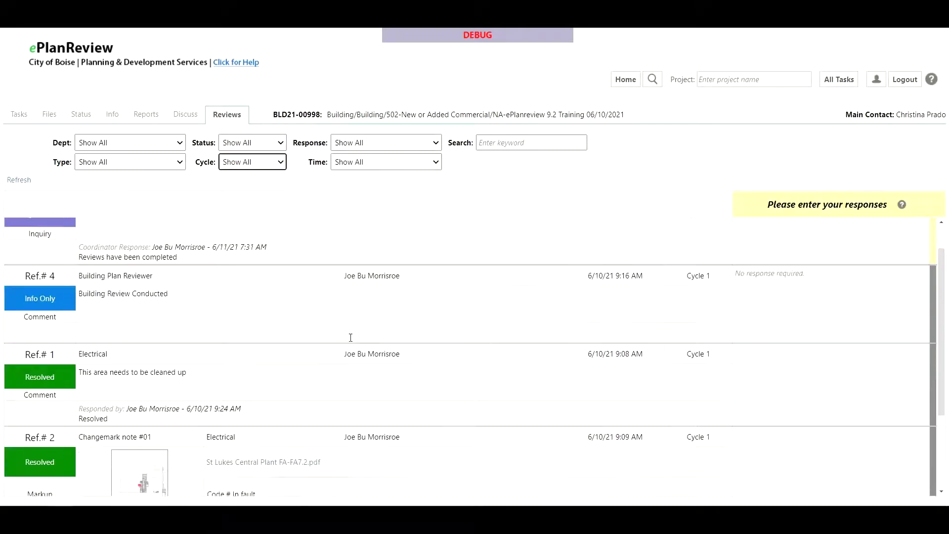
pyautogui.scroll(4, 317, 392)
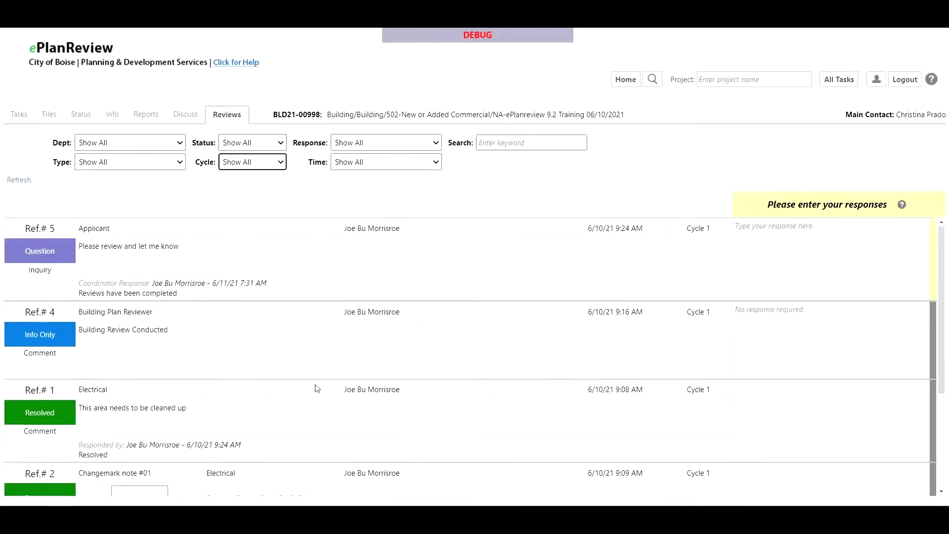
pyautogui.scroll(-4, 132, 291)
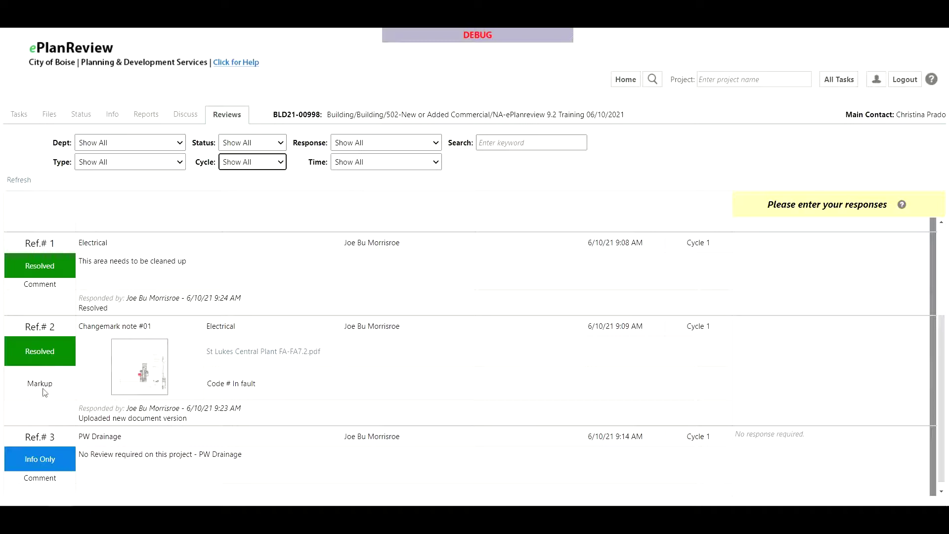
pyautogui.scroll(4, 51, 400)
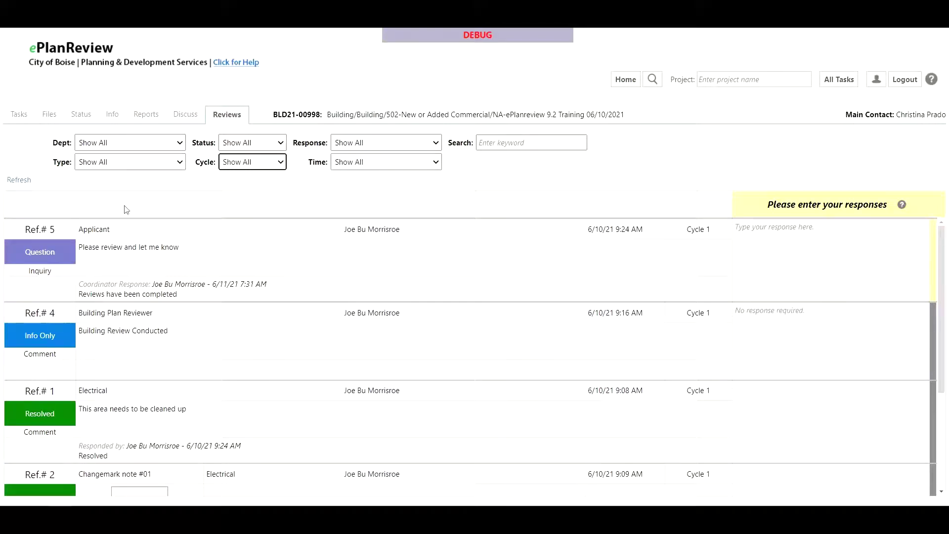
# Step: Filter the review comments to the Electrical department, then switch to the Reports list
pyautogui.click(163, 146)
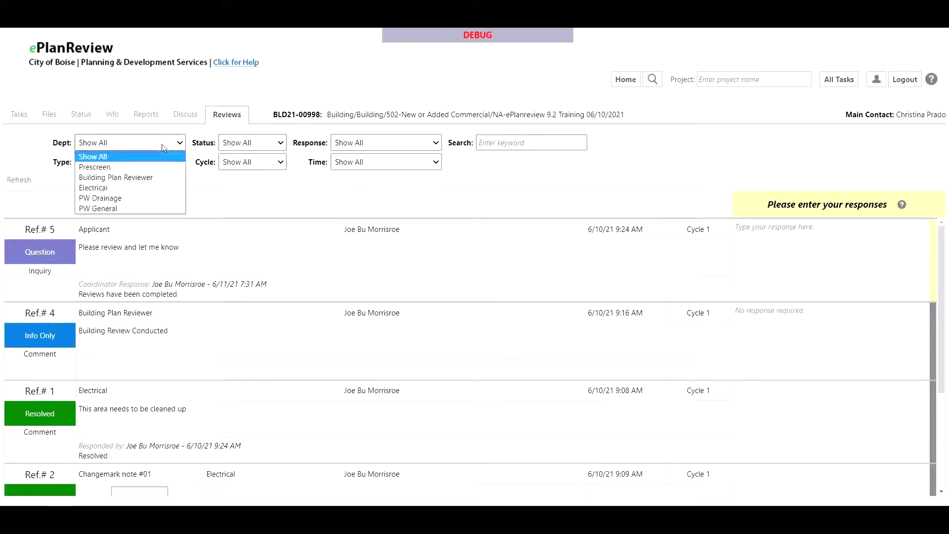
pyautogui.click(149, 188)
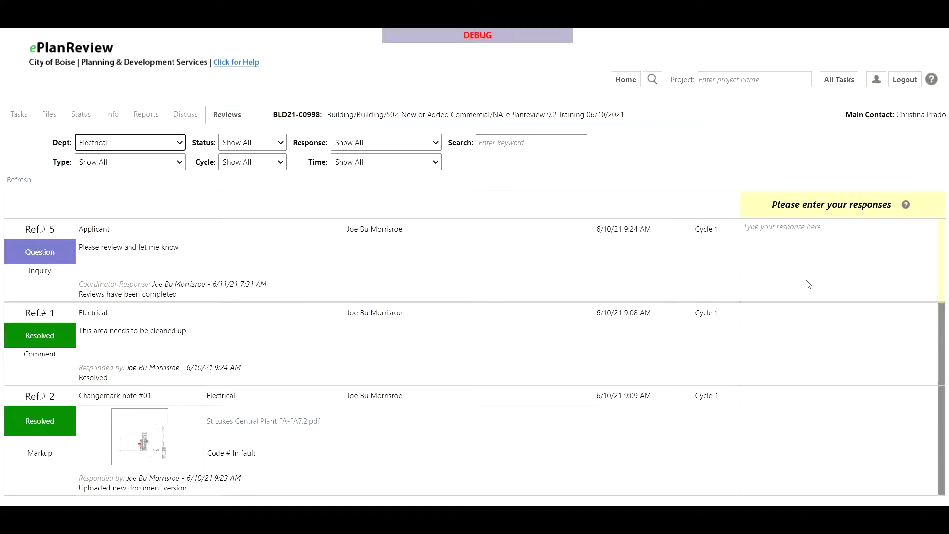
pyautogui.click(186, 114)
pyautogui.click(147, 115)
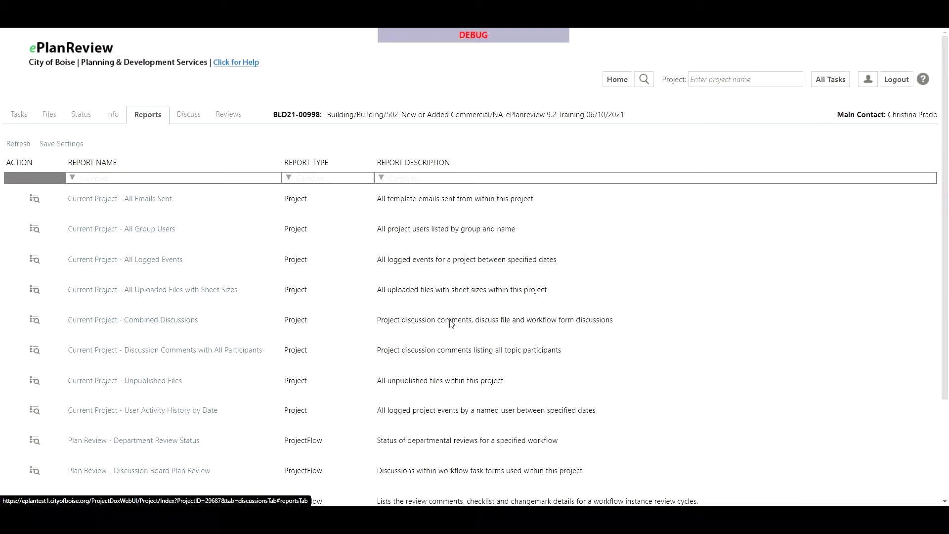
# Step: Run the Plan Review - Review Comments report for BLD21-00998
pyautogui.scroll(-2, 366, 350)
pyautogui.scroll(-1, 182, 376)
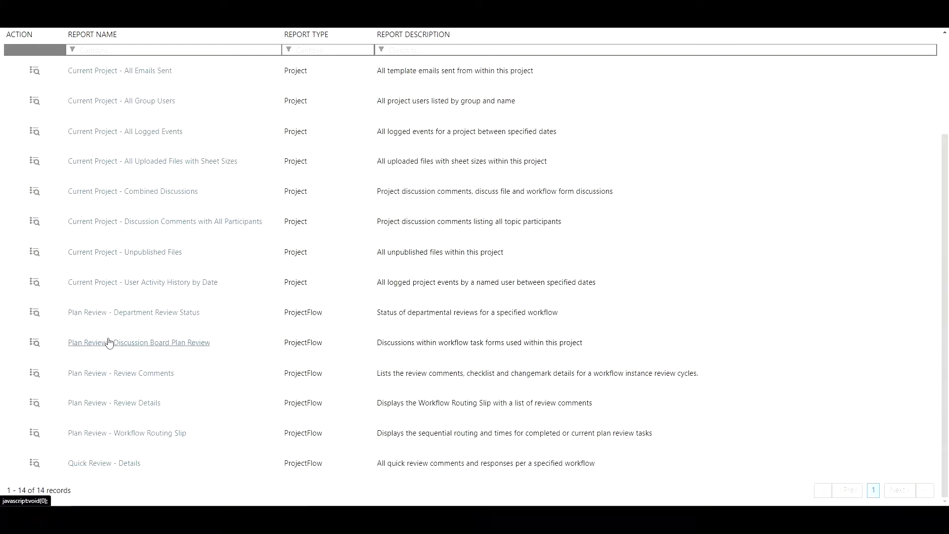
pyautogui.click(95, 379)
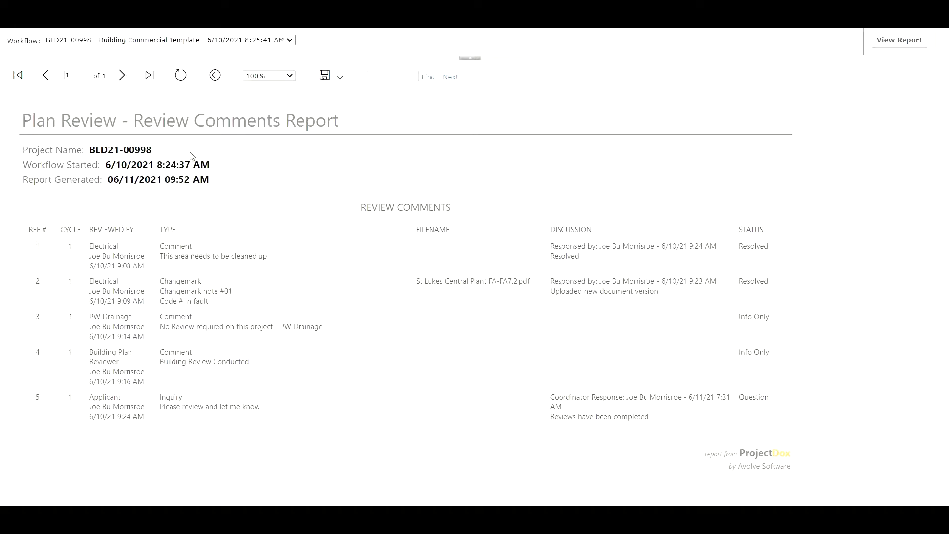
# Step: Check the report's Workflow and export format lists without changes, then close the Report Viewer
pyautogui.click(227, 40)
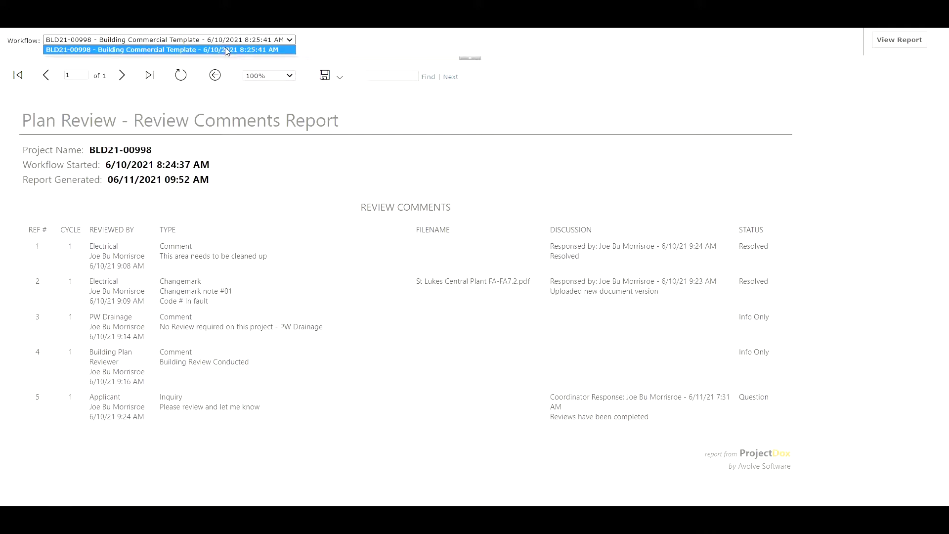
pyautogui.click(321, 49)
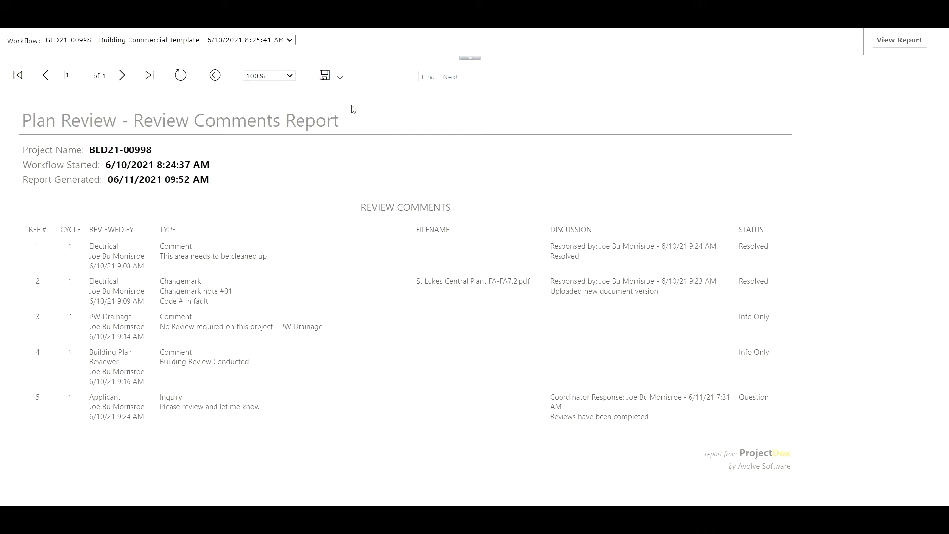
pyautogui.click(340, 79)
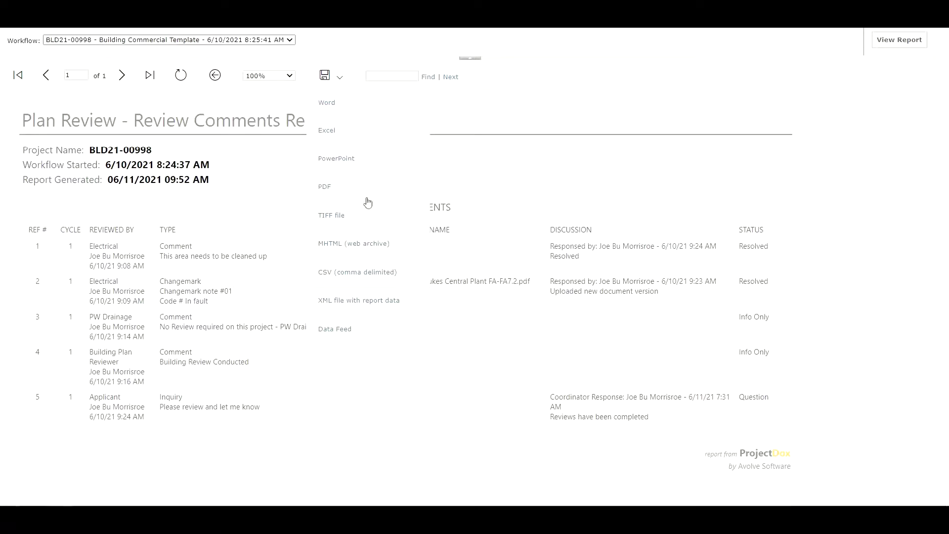
pyautogui.click(479, 177)
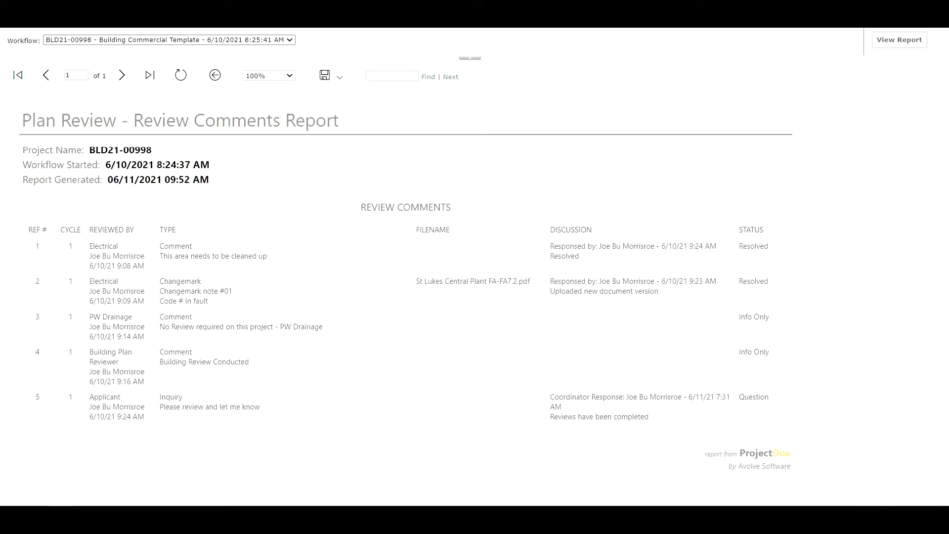
pyautogui.click(894, 84)
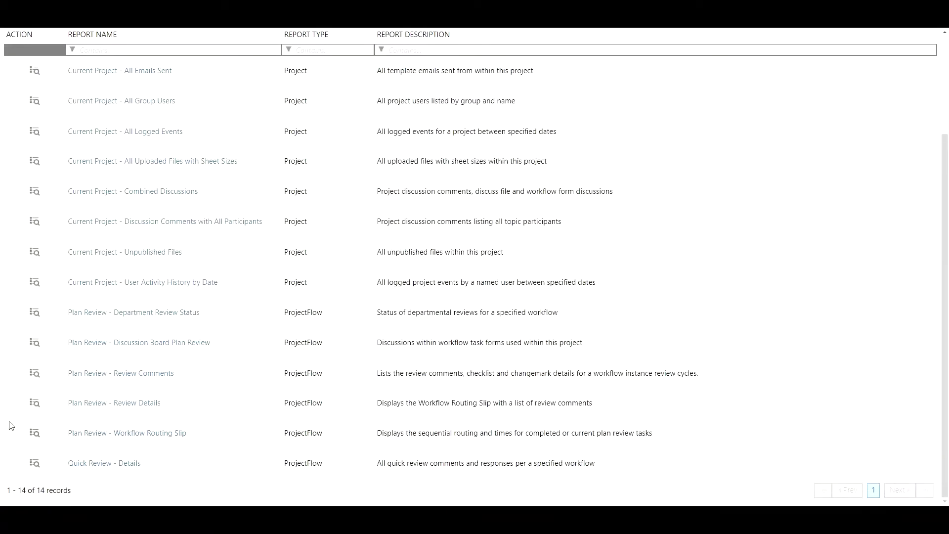
# Step: Show the project's Status overview and highlight the Time with Jurisdiction and Time with Applicant figures
pyautogui.scroll(3, 87, 245)
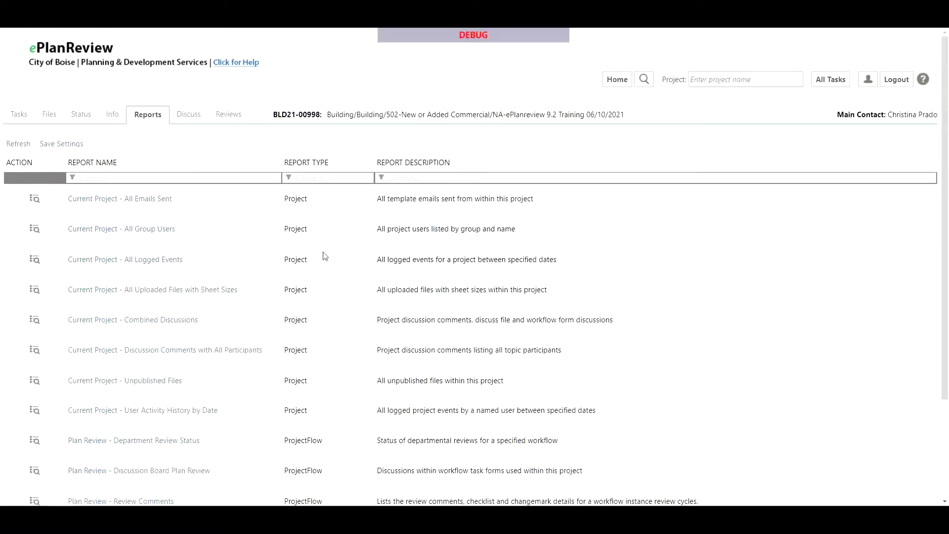
pyautogui.click(89, 120)
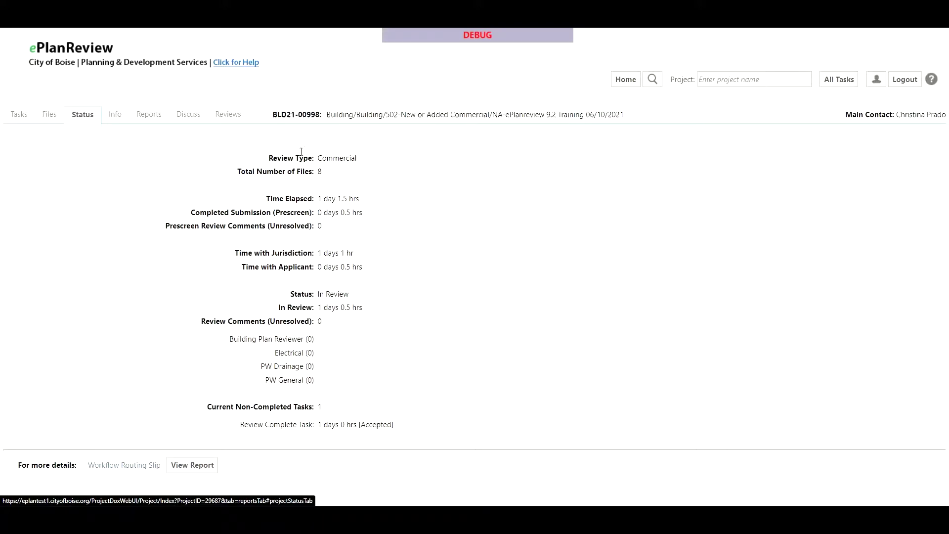
pyautogui.moveTo(235, 257); pyautogui.dragTo(315, 259)
pyautogui.moveTo(377, 262); pyautogui.dragTo(242, 264)
pyautogui.click(265, 253)
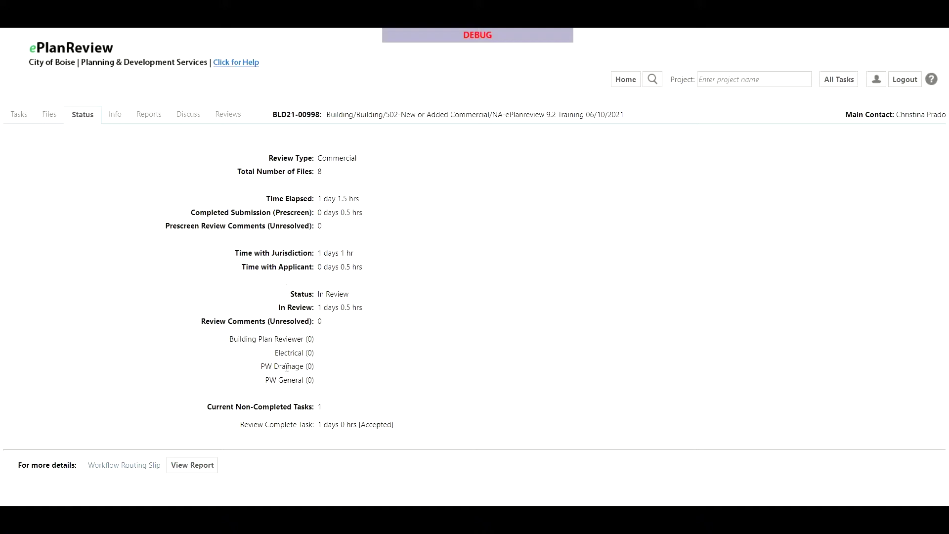
# Step: Highlight the In Review duration, then run the Workflow Routing Slip report
pyautogui.moveTo(364, 308); pyautogui.dragTo(296, 303)
pyautogui.click(324, 343)
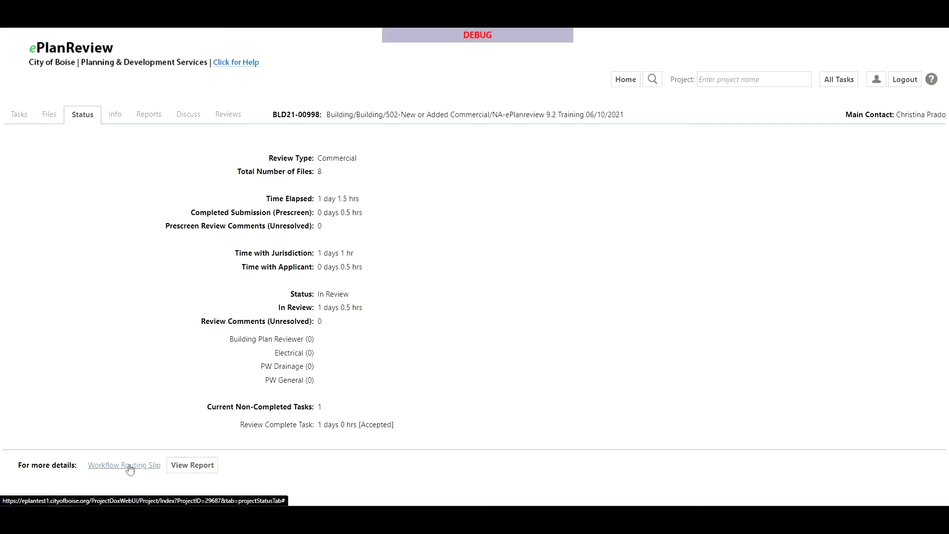
pyautogui.click(146, 474)
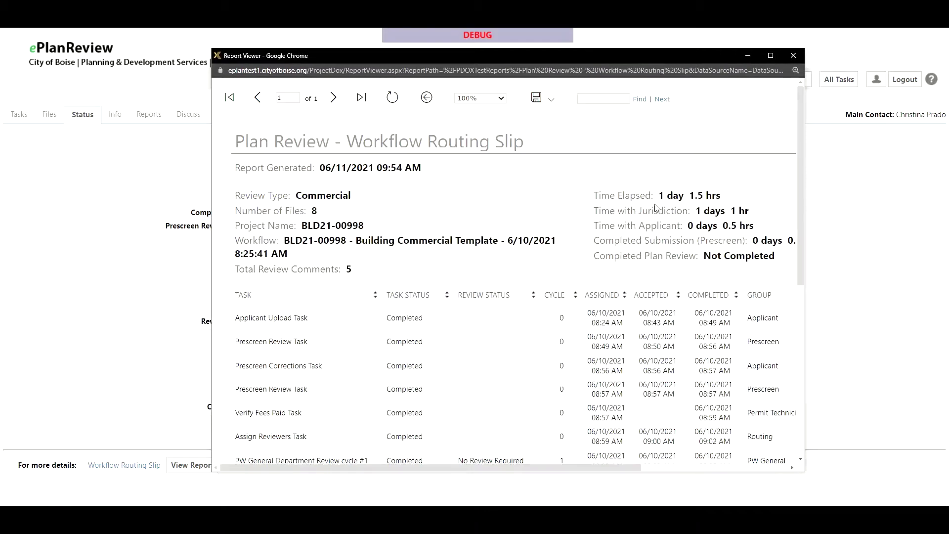
pyautogui.click(771, 56)
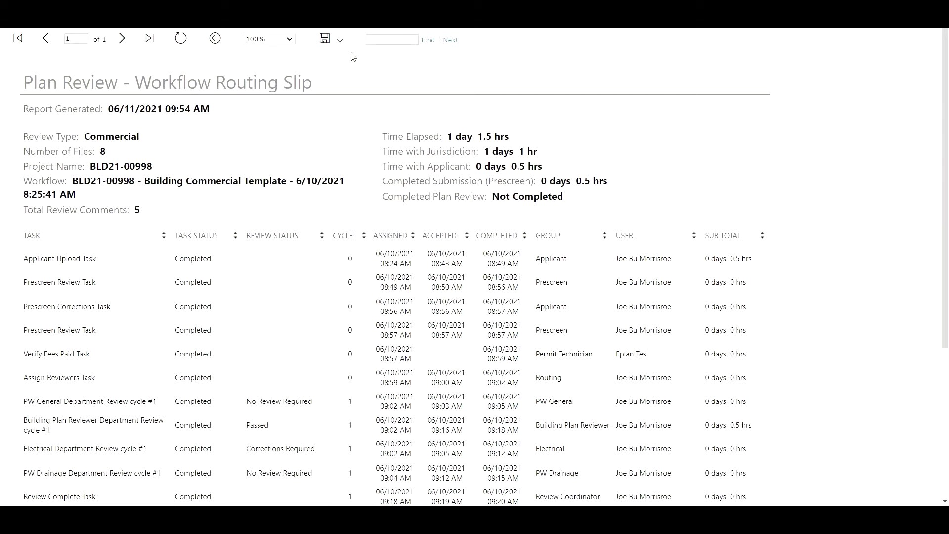
pyautogui.press('F11')
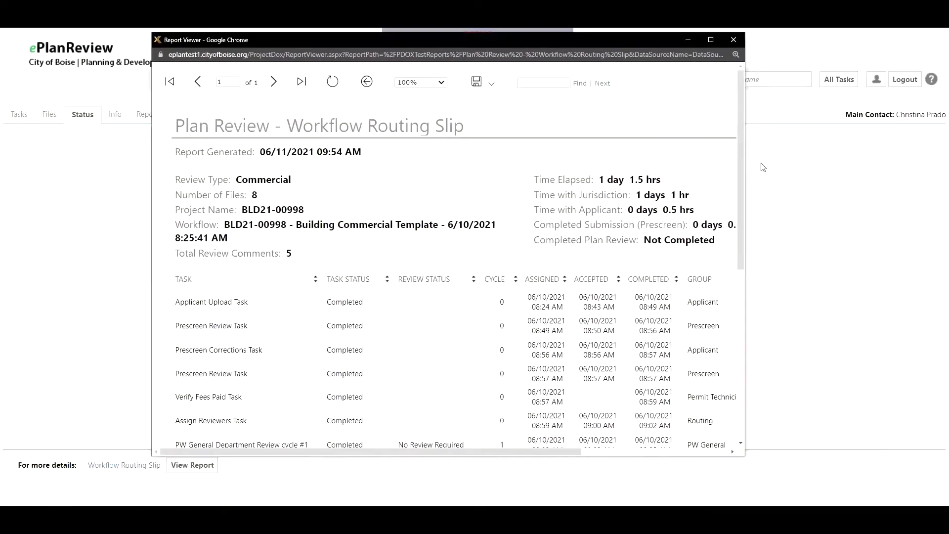
pyautogui.click(731, 38)
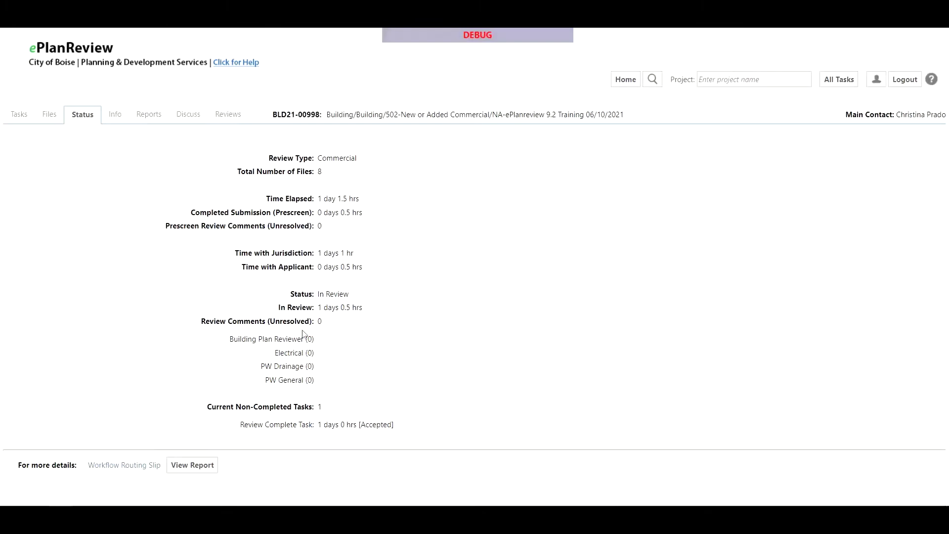
# Step: Browse the project's files, then return to Tasks showing one active Building Commercial Template workflow
pyautogui.click(20, 118)
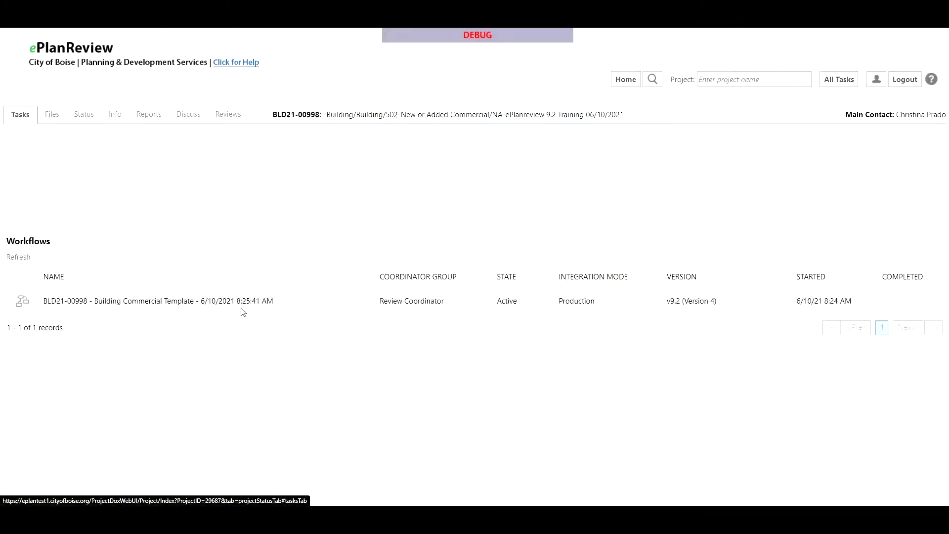
pyautogui.click(54, 117)
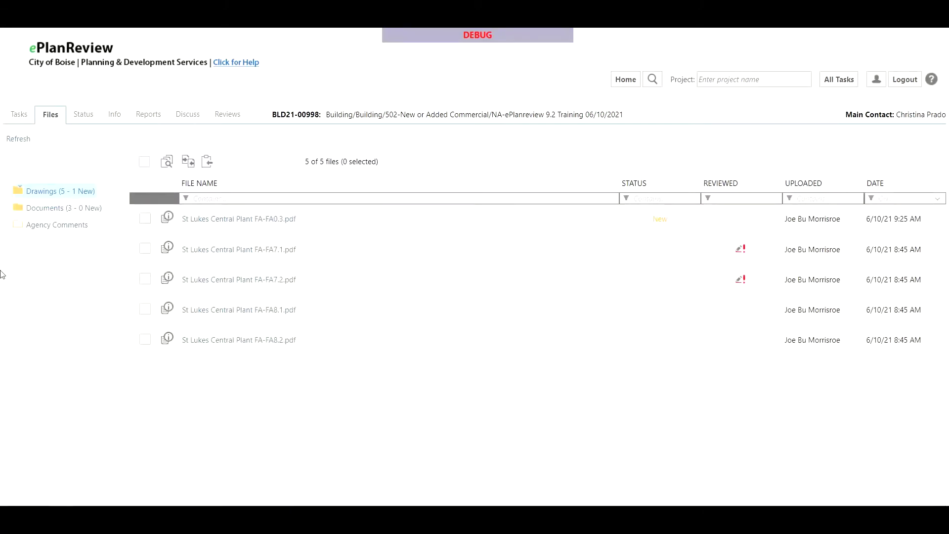
pyautogui.click(14, 121)
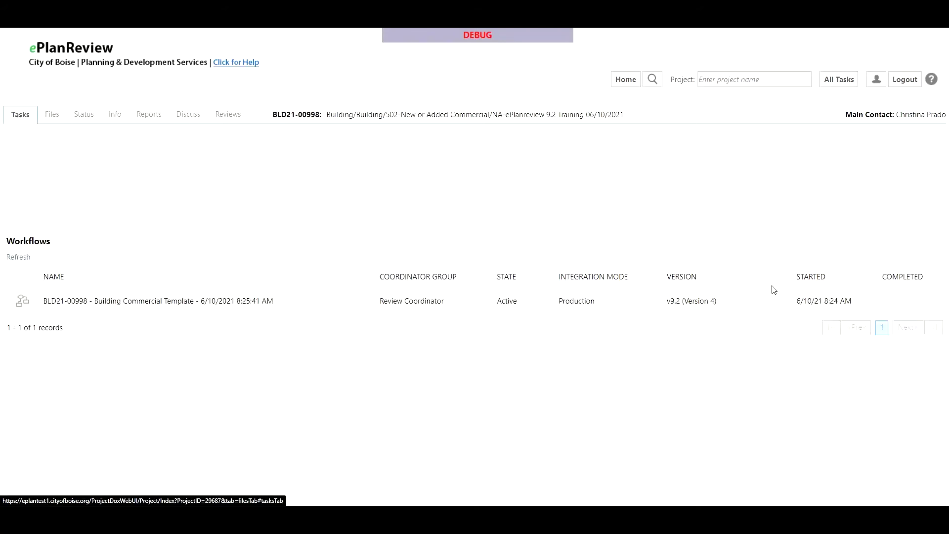